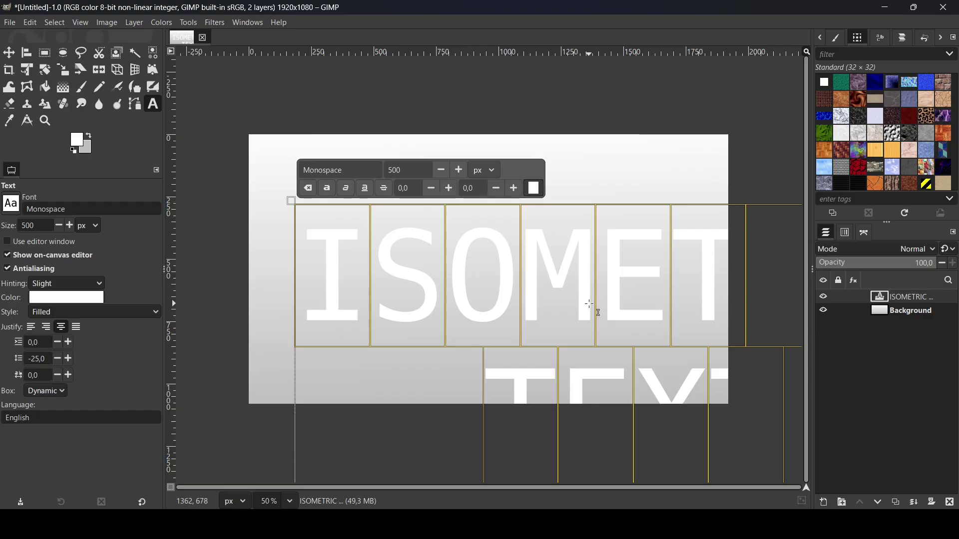
Step: Set the ISOMETRIC TEXT layer's font to Anton Regular and its size to 250 px
left_click(355, 170)
type("ANT")
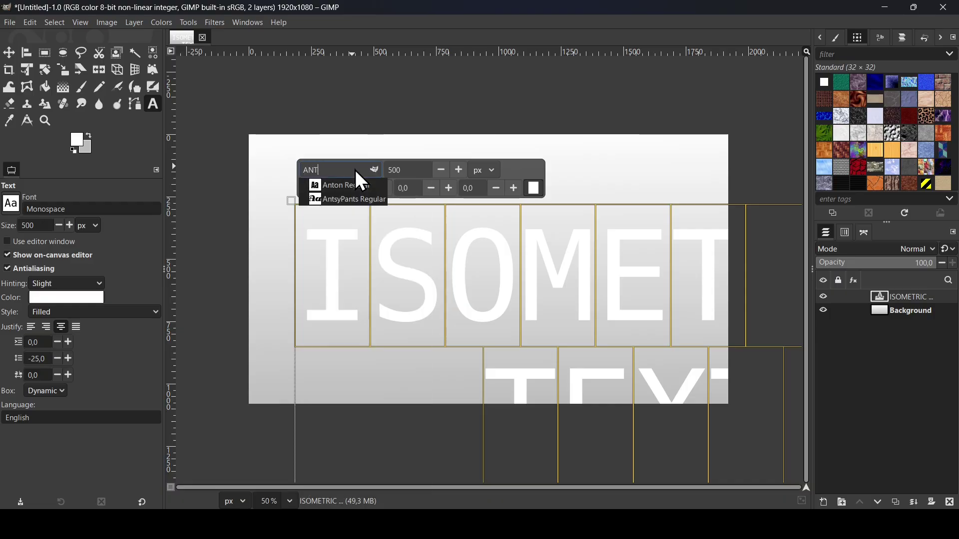
left_click(352, 185)
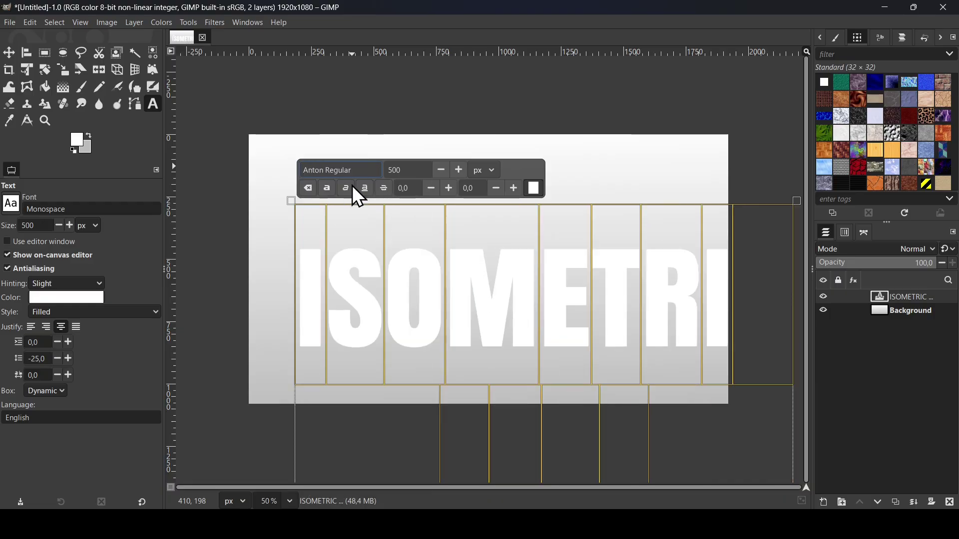
double_click(416, 169)
type("250")
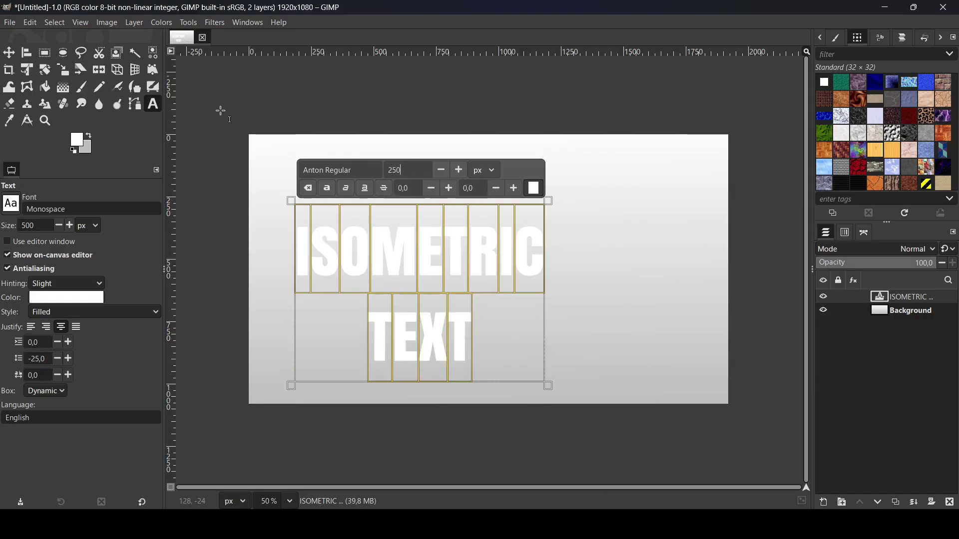
Step: Center the text layer horizontally and vertically relative to the image
left_click(27, 49)
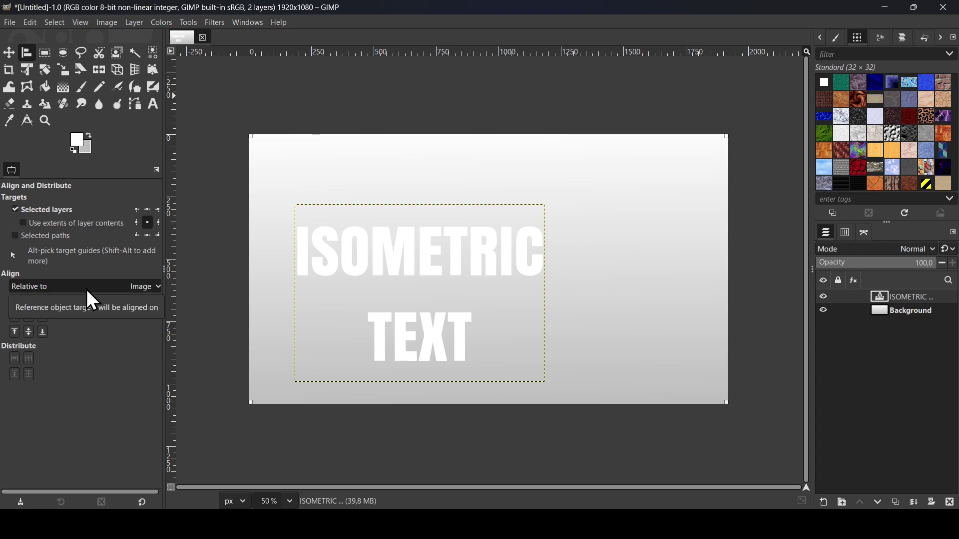
left_click(29, 319)
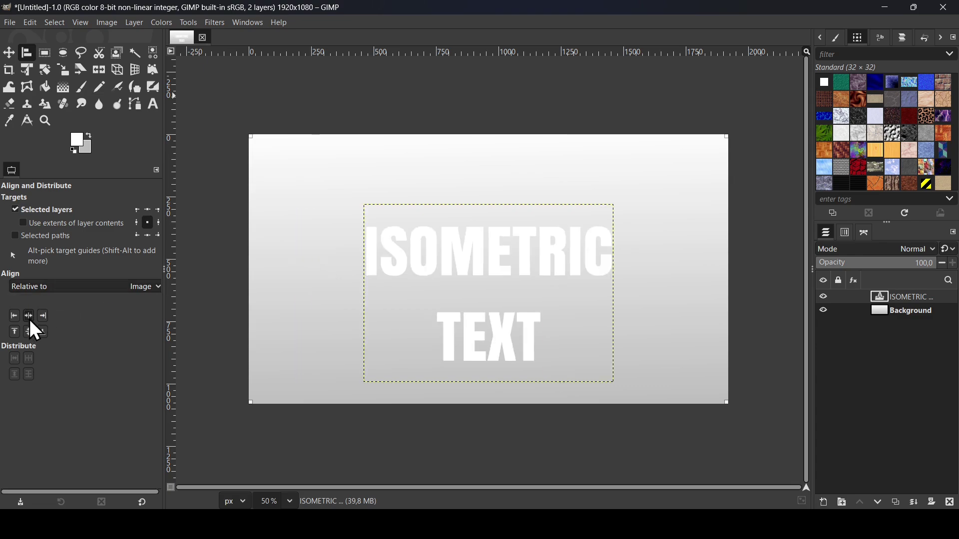
left_click(29, 331)
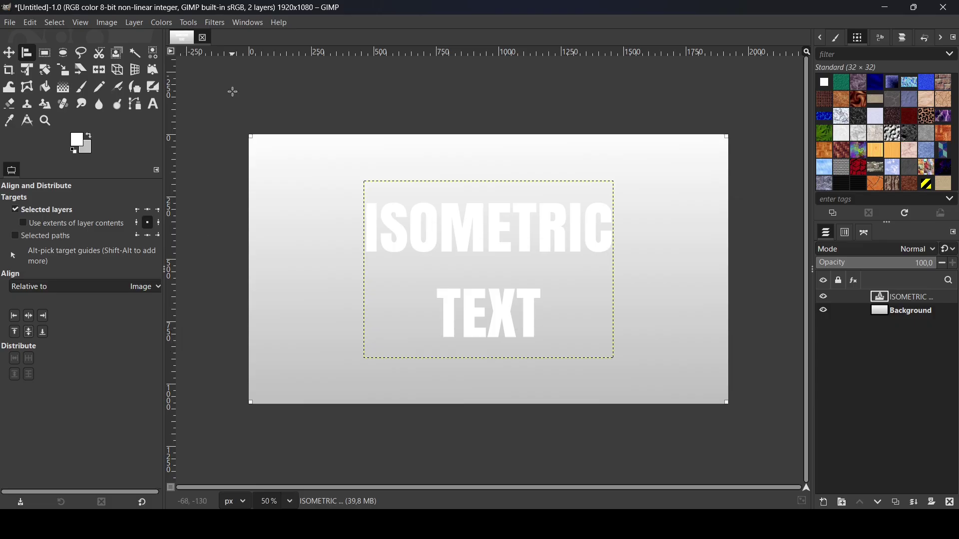
Step: Start a Ripple distortion on the text layer and set its wave type to Triangle
left_click(220, 25)
mouse_move(252, 128)
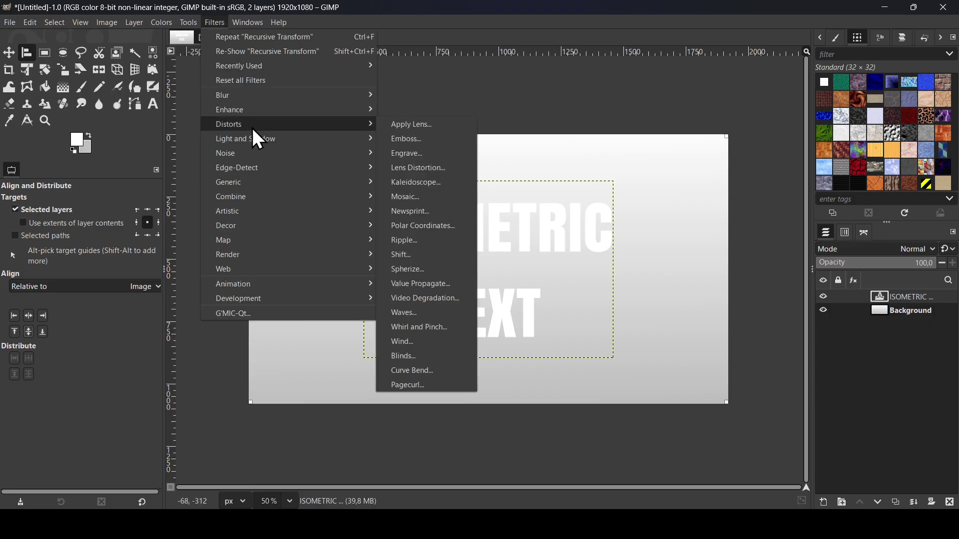
left_click(413, 241)
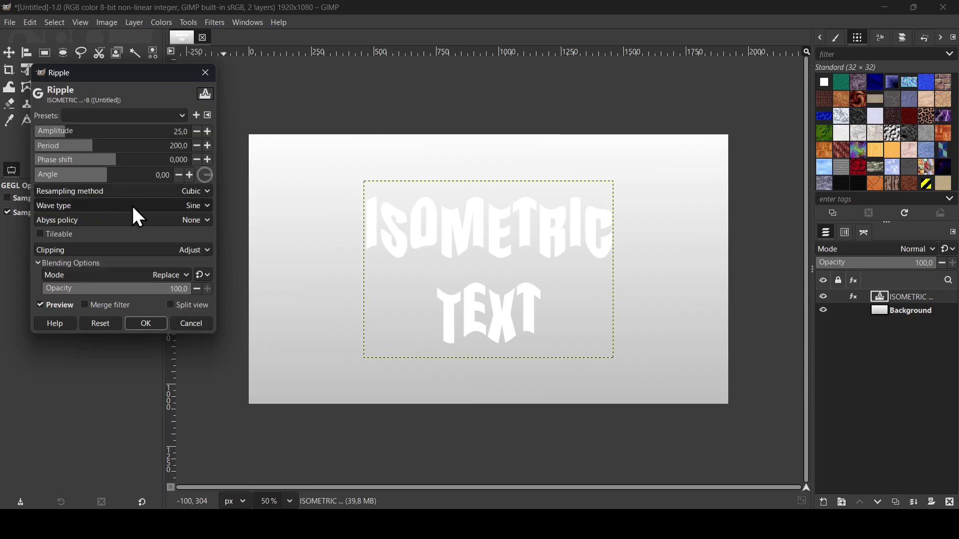
left_click(209, 206)
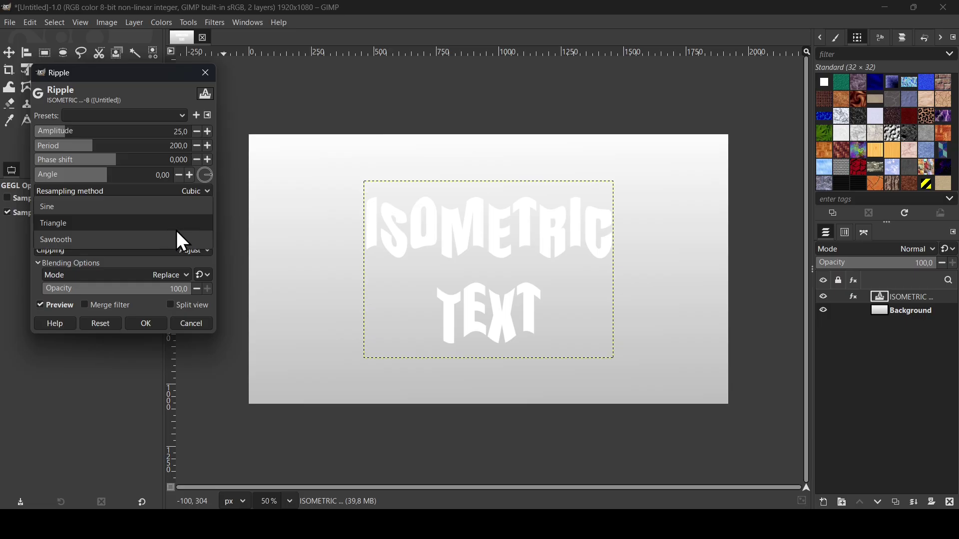
left_click(175, 230)
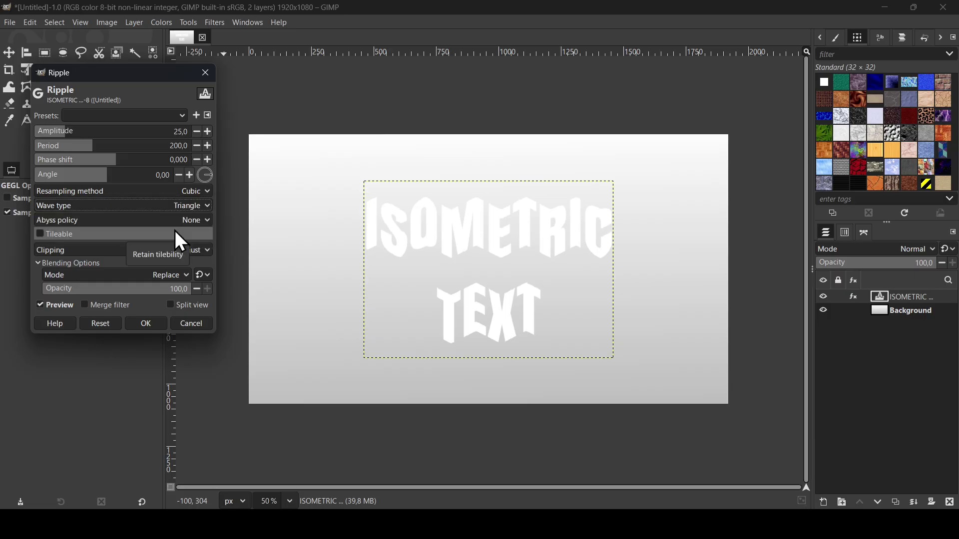
Step: Set the ripple's period to 840.1 and its amplitude to 119.4
left_click_drag(124, 151, 177, 168)
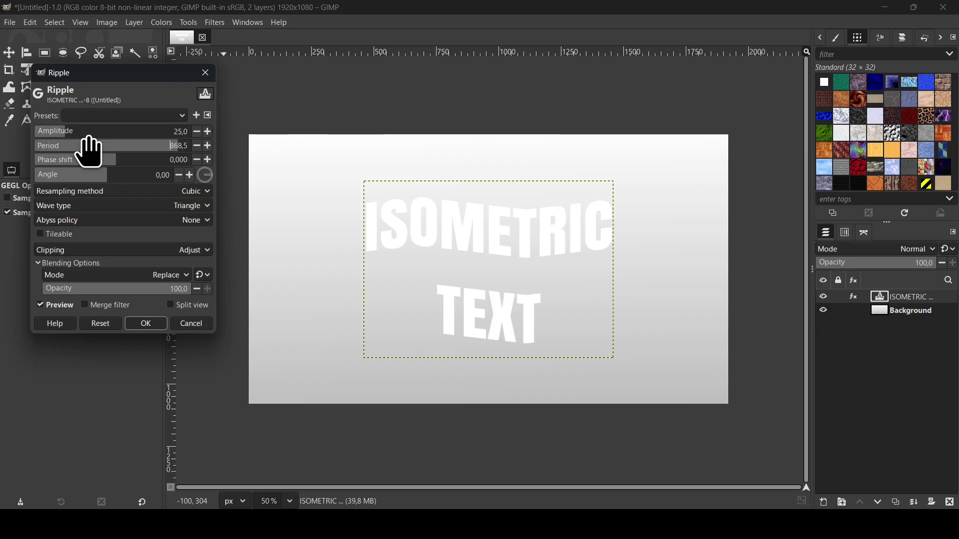
mouse_move(89, 140)
left_mouse_down()
mouse_move(106, 139)
mouse_move(92, 142)
left_mouse_up()
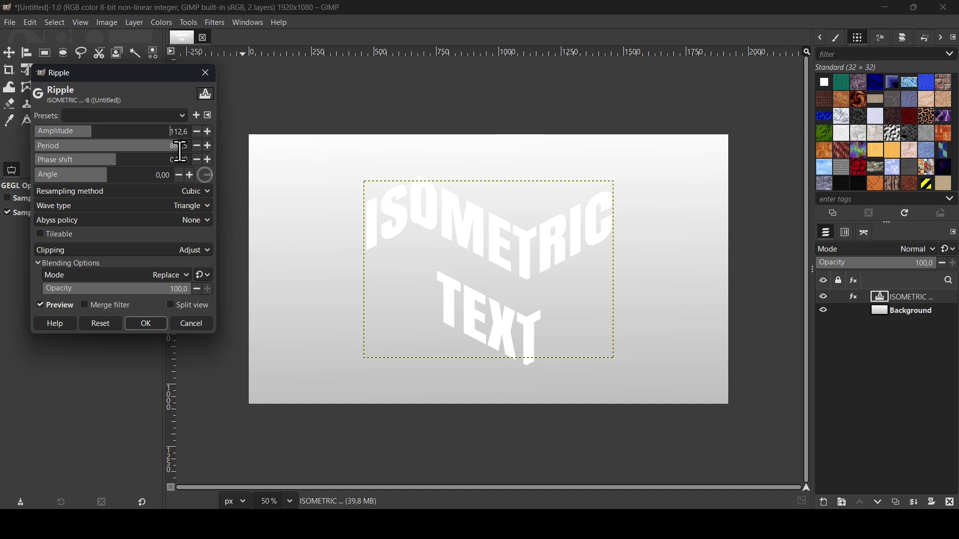
mouse_move(169, 155)
left_mouse_down()
mouse_move(107, 155)
mouse_move(189, 161)
mouse_move(174, 167)
left_mouse_up()
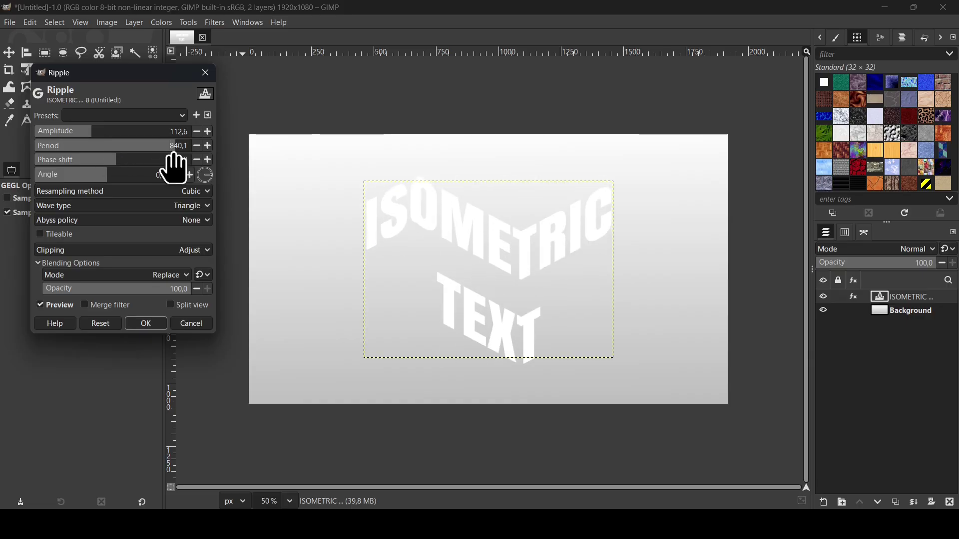
left_click(101, 136)
left_click_drag(101, 136, 88, 135)
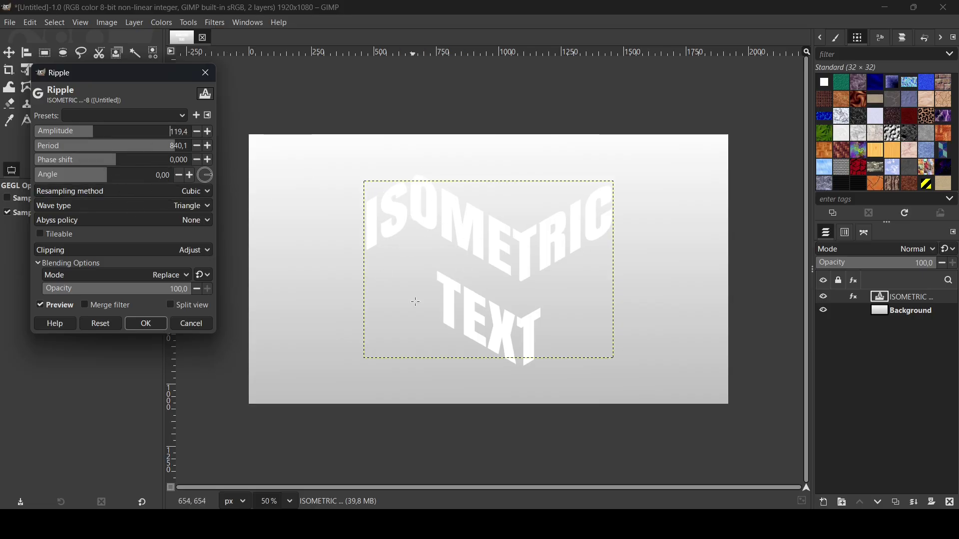
Step: Set the ripple's phase shift to -0.807, leave Tileable off, and apply the filter
left_click_drag(157, 169, 55, 181)
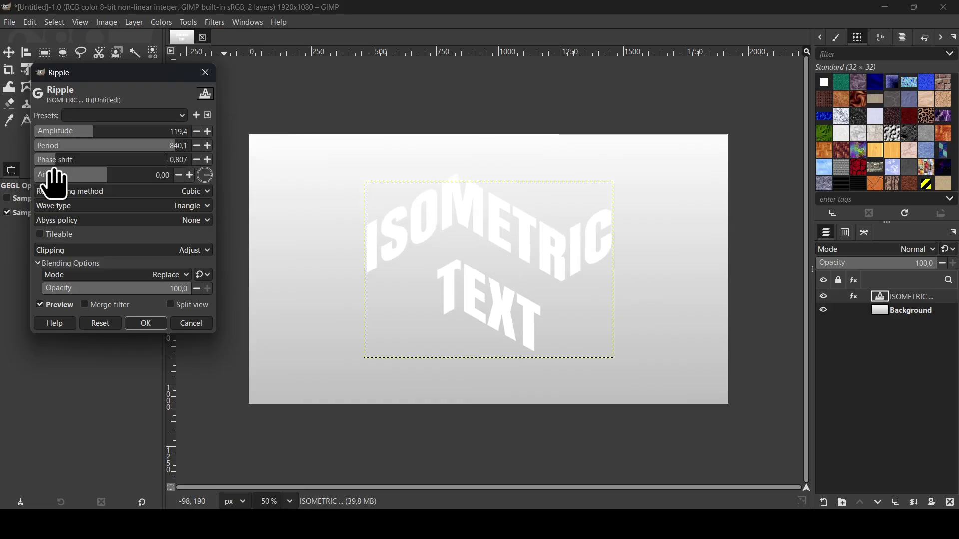
mouse_move(119, 185)
left_mouse_down()
mouse_move(32, 194)
mouse_move(225, 196)
mouse_move(102, 189)
left_mouse_up()
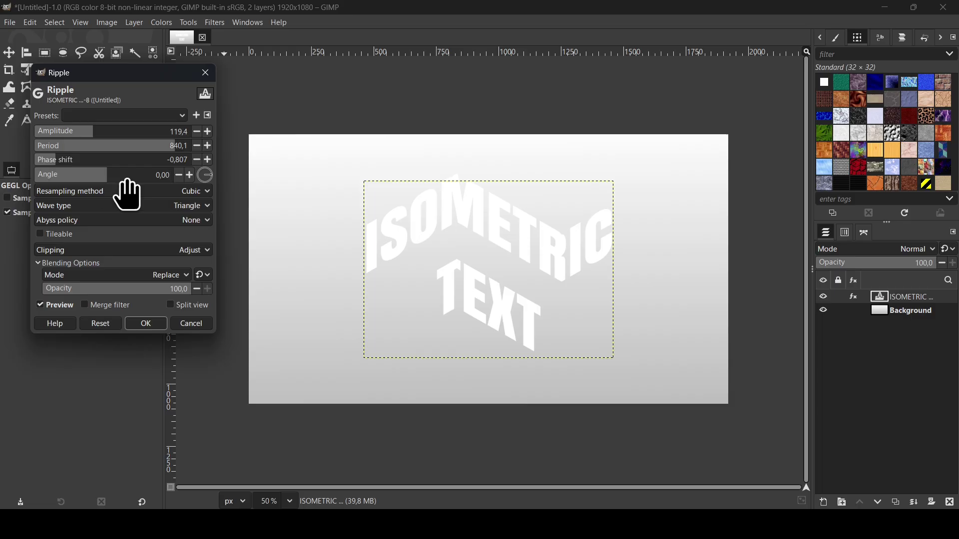
left_click(66, 238)
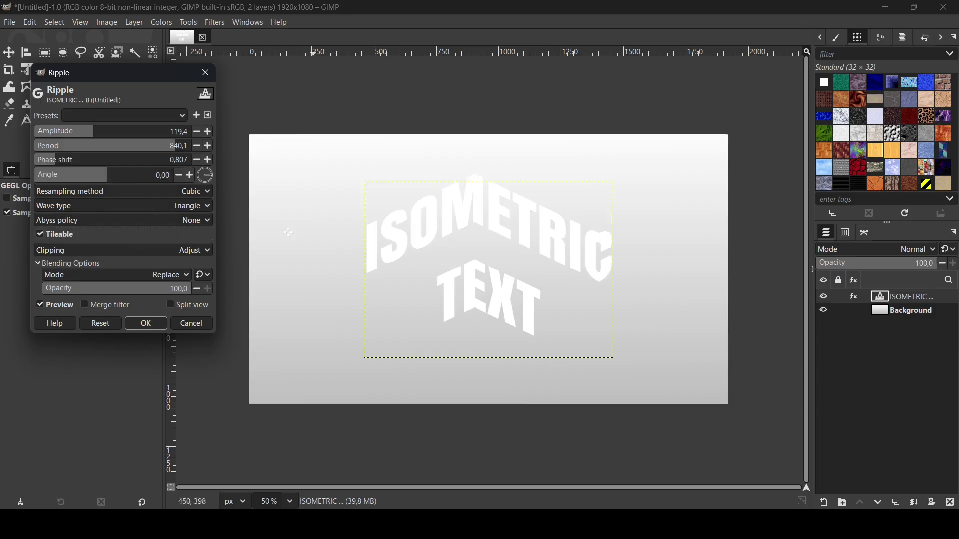
left_click(72, 232)
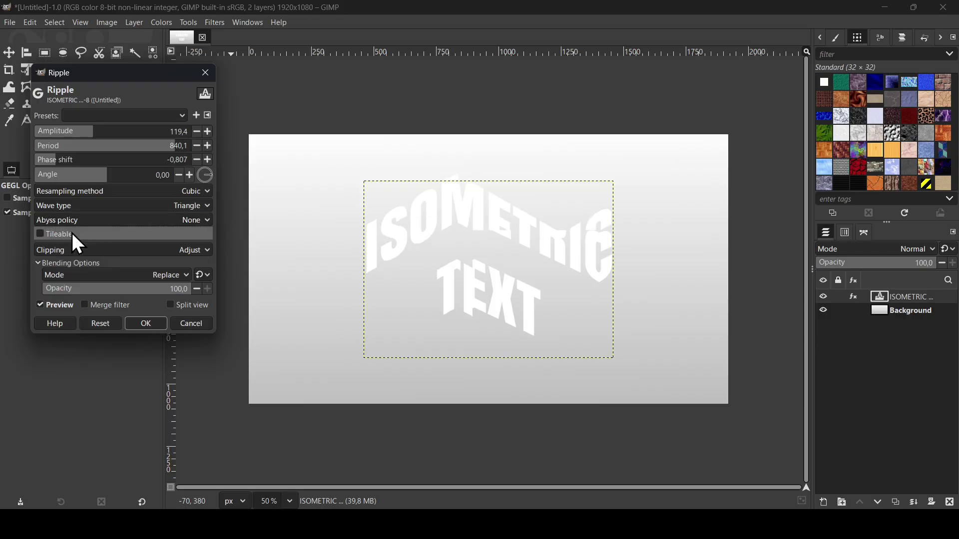
left_click(156, 333)
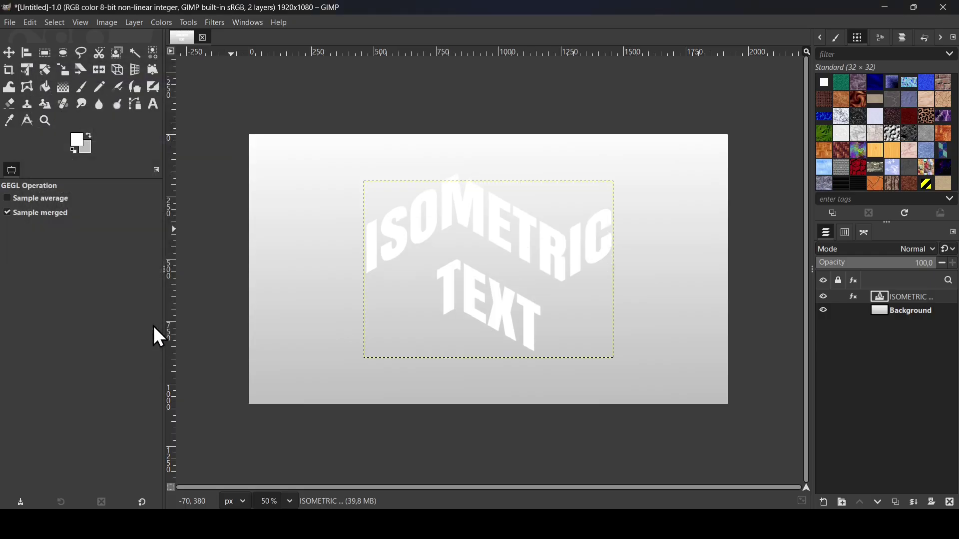
Step: Start a Long Shadow filter on the text layer and set the shadow color to black (000000)
left_click(222, 26)
mouse_move(259, 142)
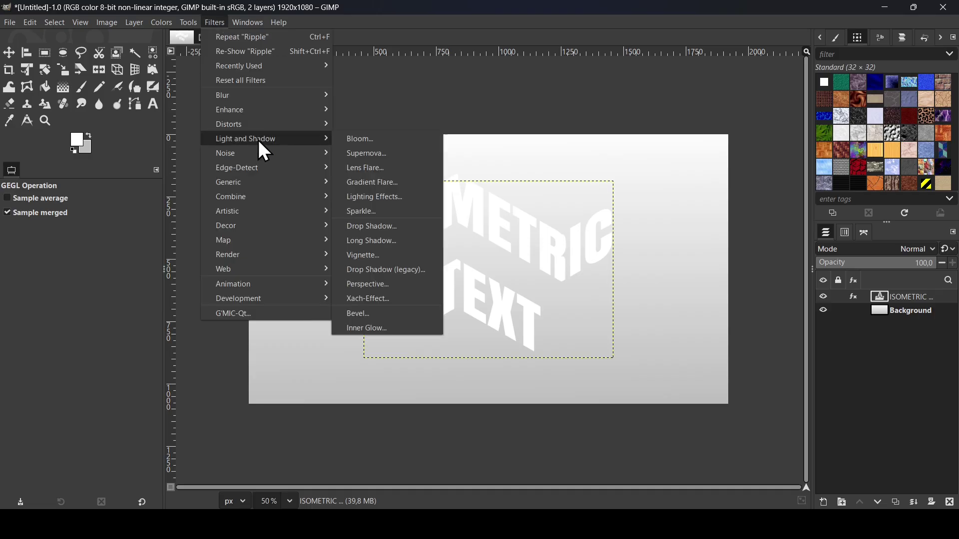
left_click(396, 238)
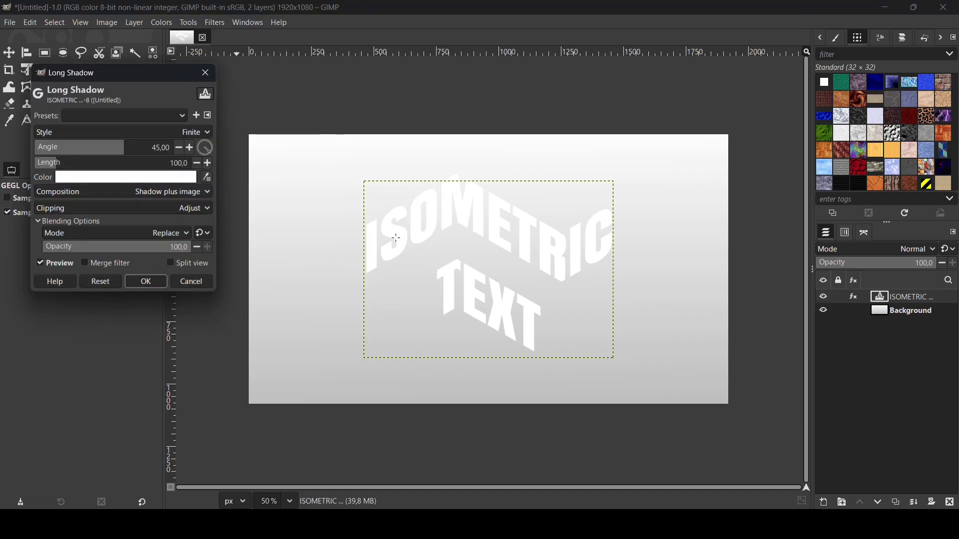
left_click(138, 179)
left_click(74, 175)
left_click(160, 281)
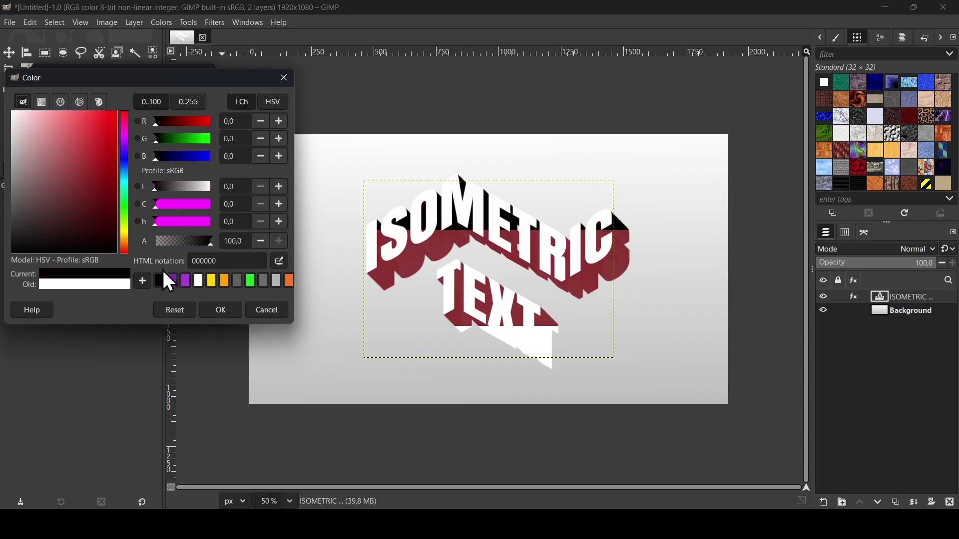
left_click(230, 311)
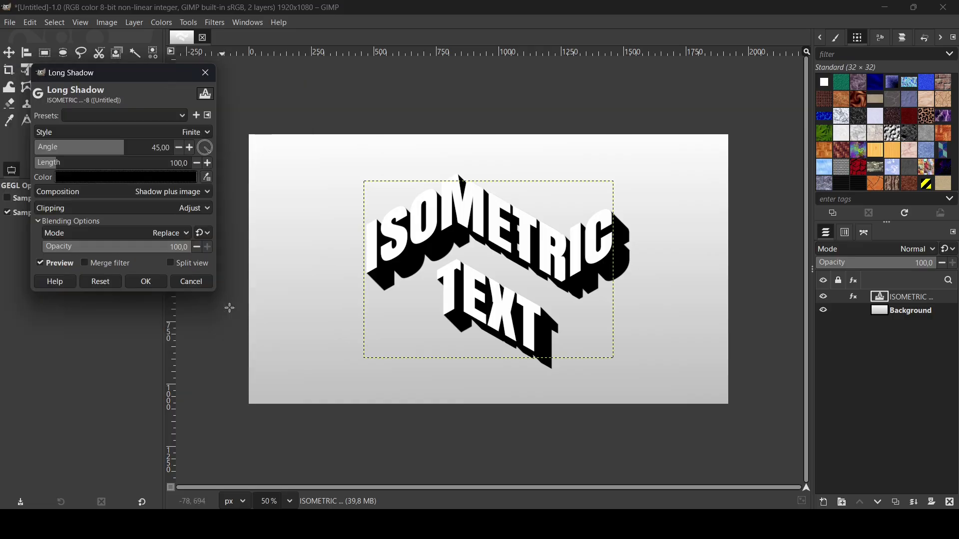
Step: Apply the shadow with style Fading (fixed length), angle -65.89, length 186, and midpoint 0.346
left_click(177, 133)
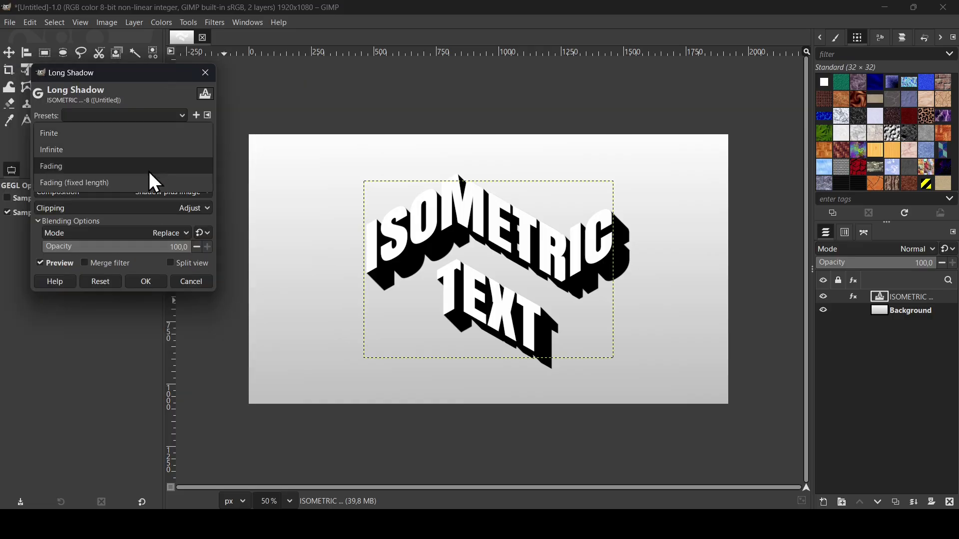
left_click(175, 183)
left_click_drag(117, 156, 81, 165)
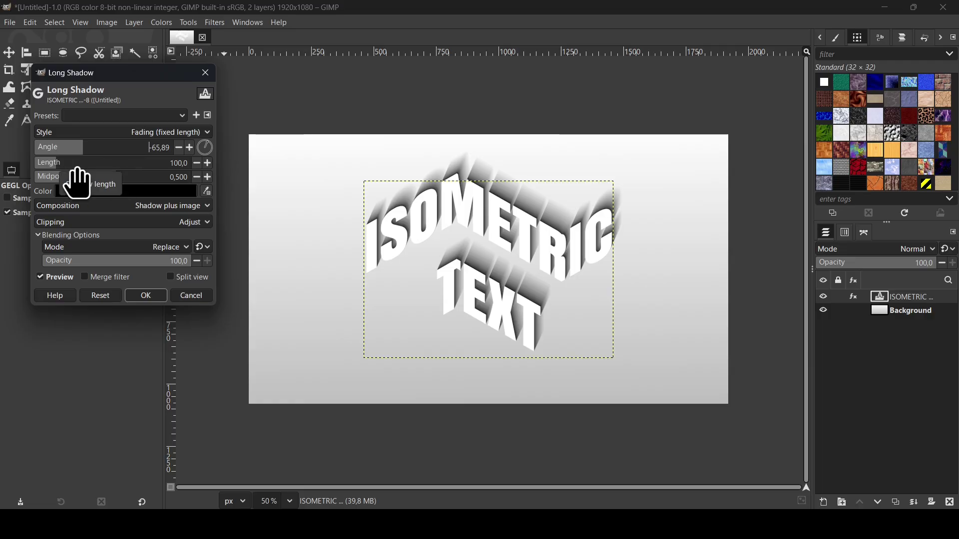
left_click(85, 167)
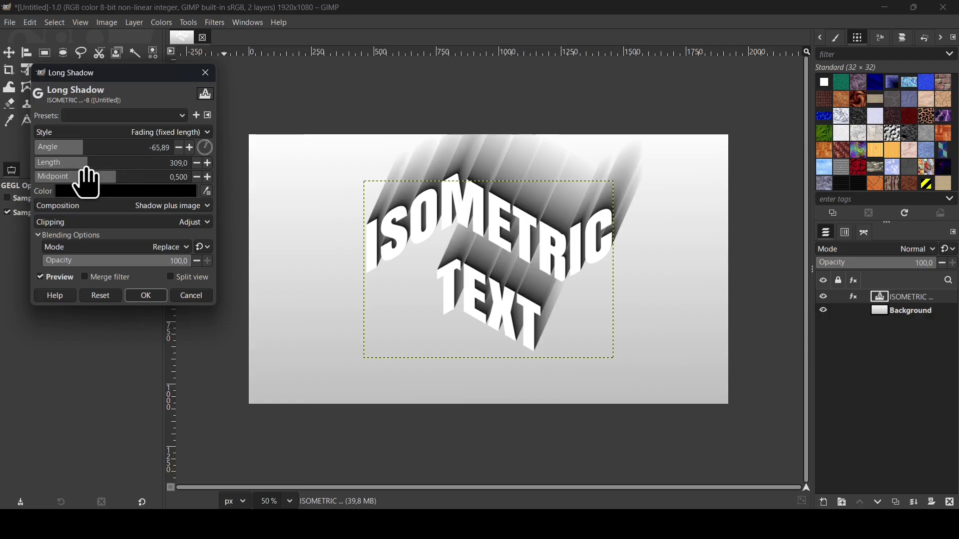
mouse_move(84, 177)
left_mouse_down()
mouse_move(68, 177)
mouse_move(93, 185)
left_mouse_up()
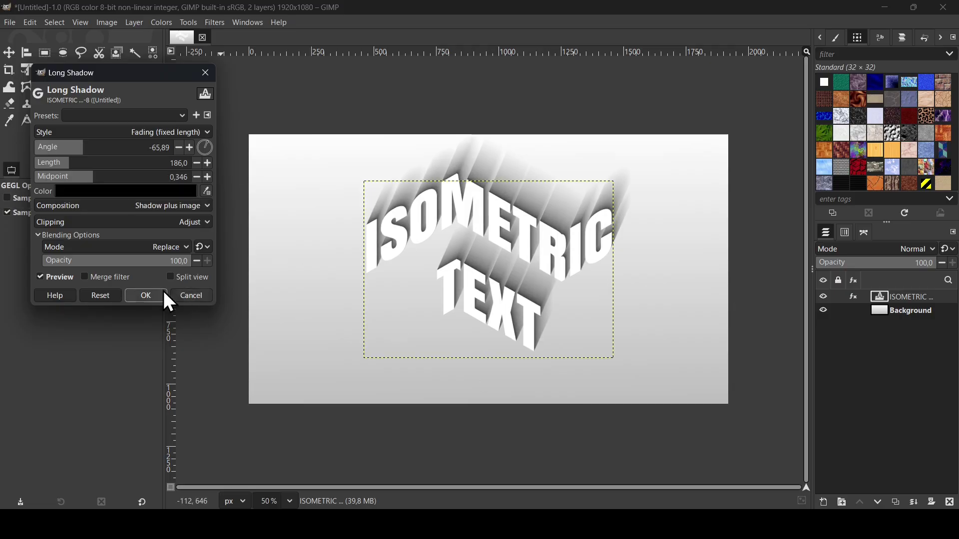
left_click(148, 296)
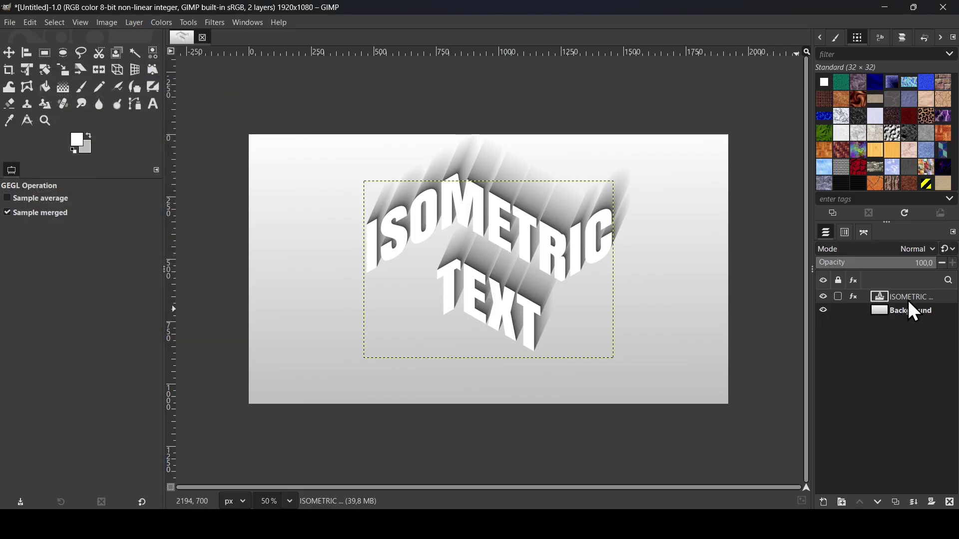
Step: Duplicate the text layer together with its Long Shadow and Ripple effects and hide the copy
left_click(856, 298)
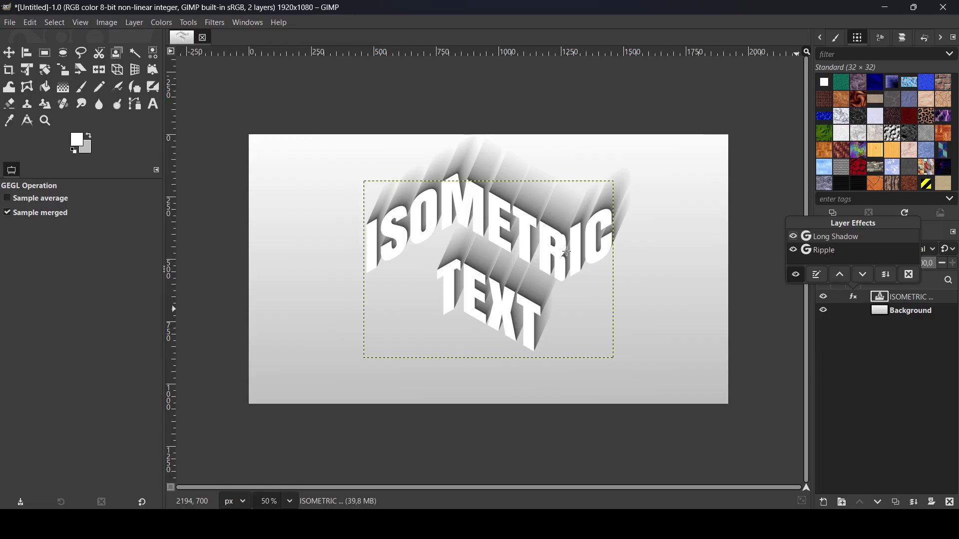
left_click(900, 309)
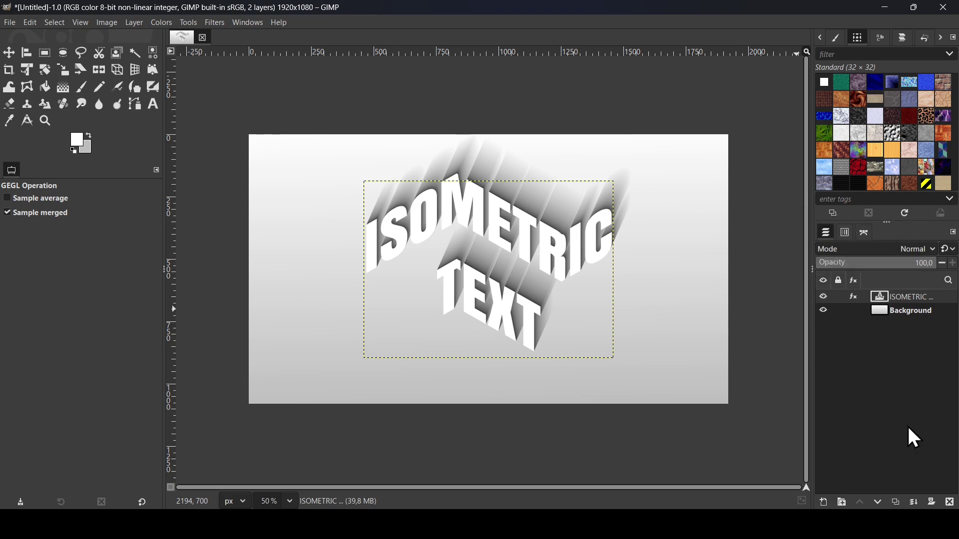
left_click(899, 502)
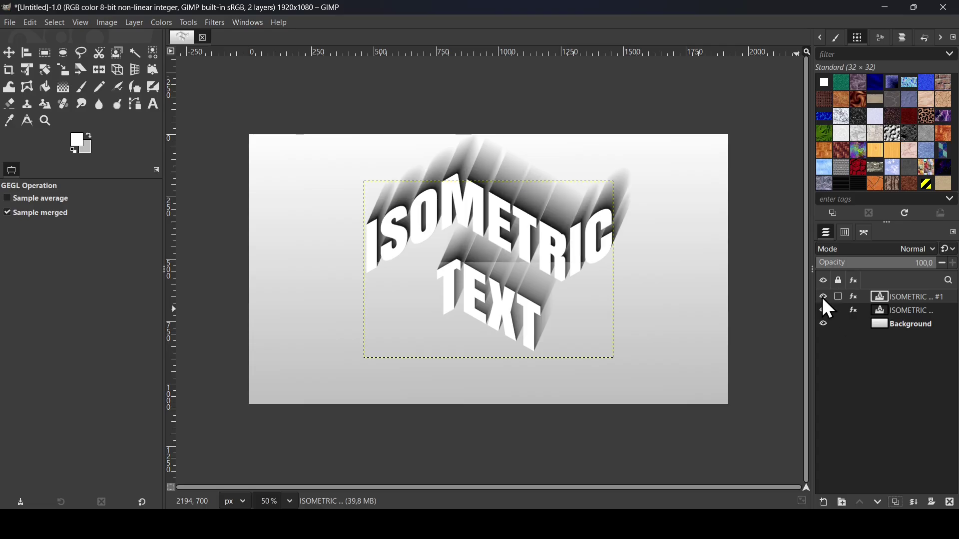
left_click(824, 297)
left_click(823, 298)
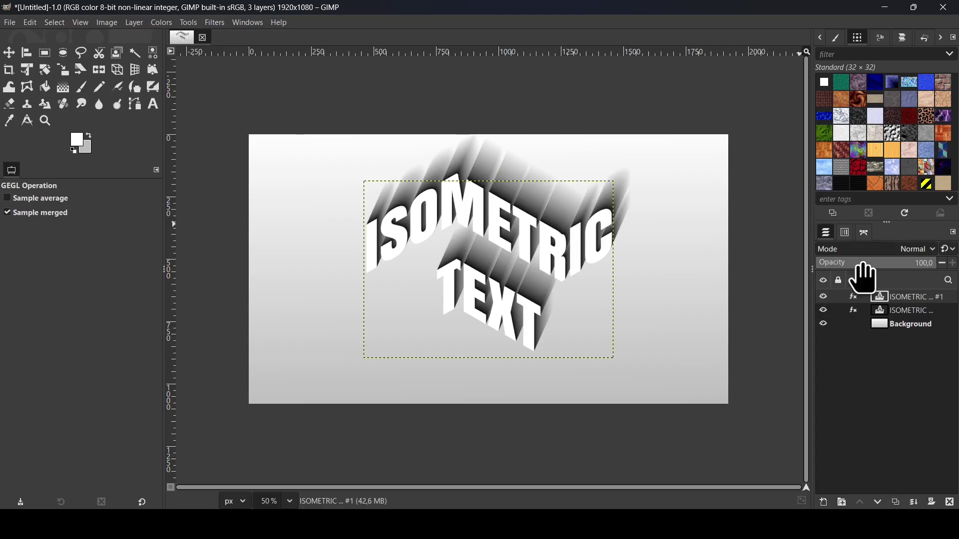
left_click(823, 297)
left_click(823, 298)
left_click_drag(875, 264, 936, 266)
left_click(823, 298)
Step: Replace the whole text of the visible original ISOMETRIC TEXT layer with "GIMP TEXT EFFECT"
left_click(885, 310)
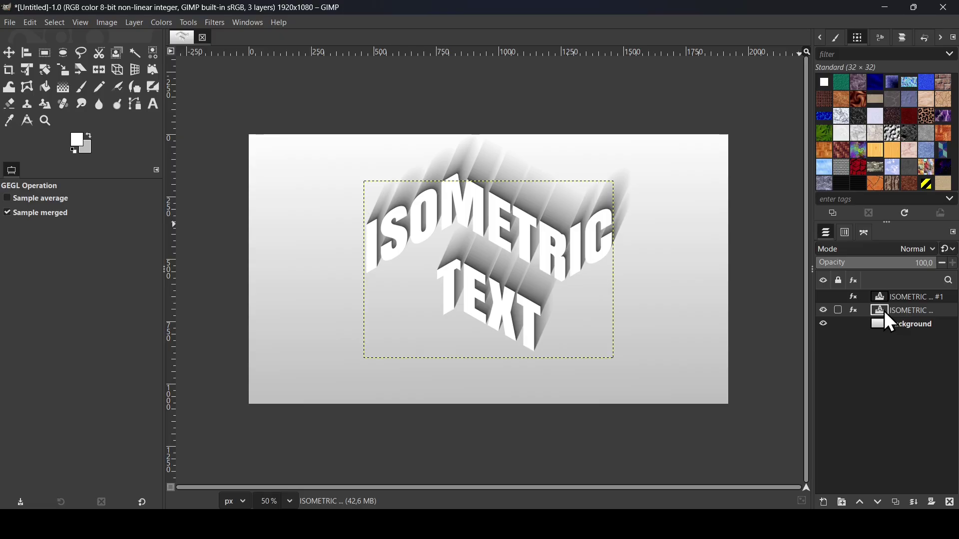
left_click(824, 311)
left_click(823, 311)
left_click(151, 107)
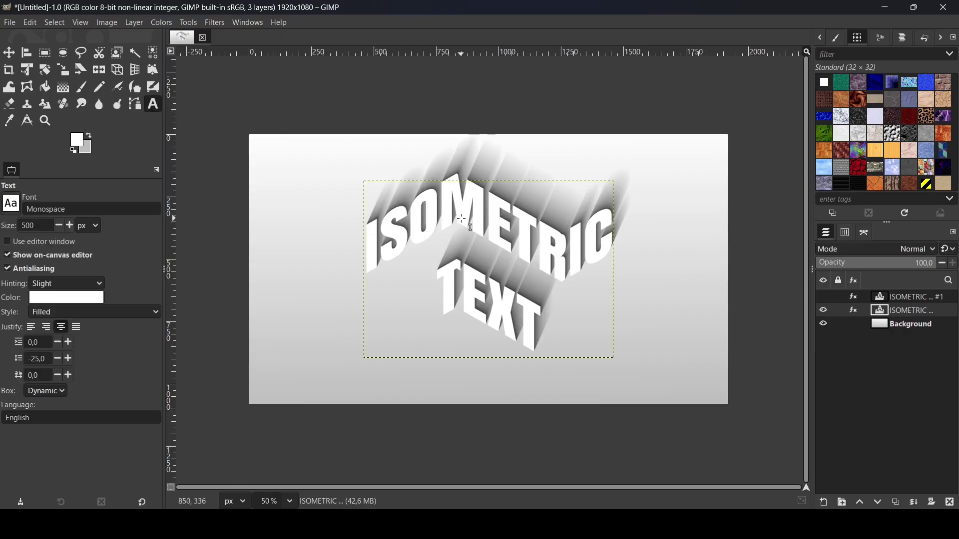
left_click(495, 210)
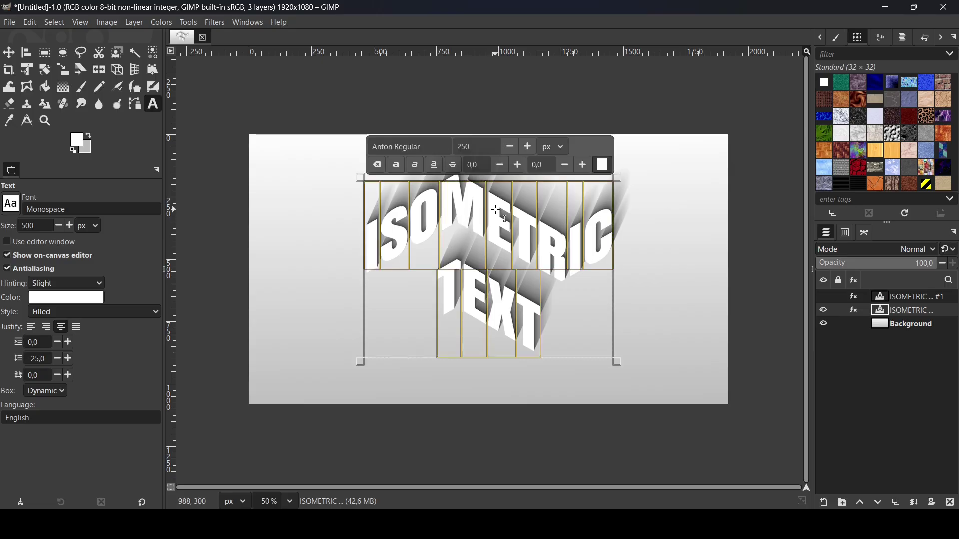
key("ctrl+a")
type("GIMP")
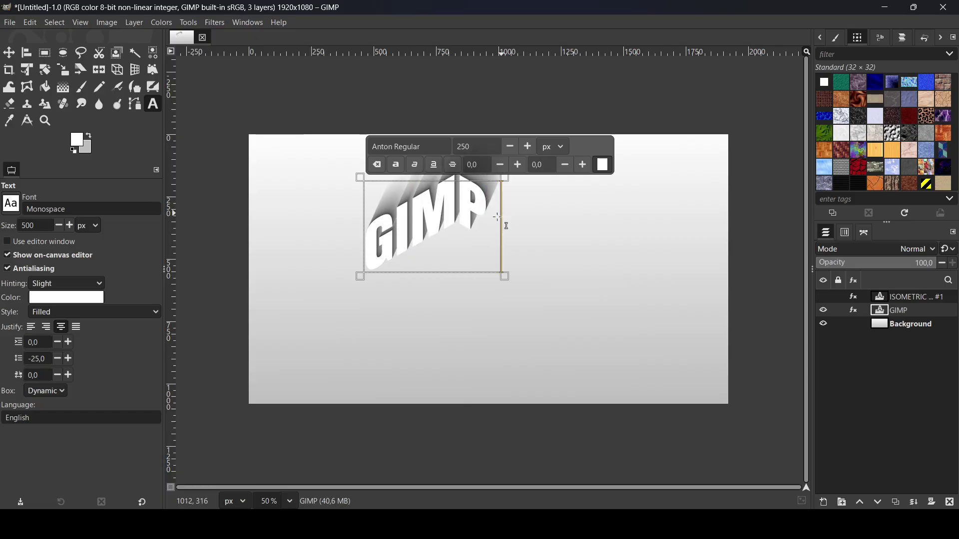
type(" TEXT")
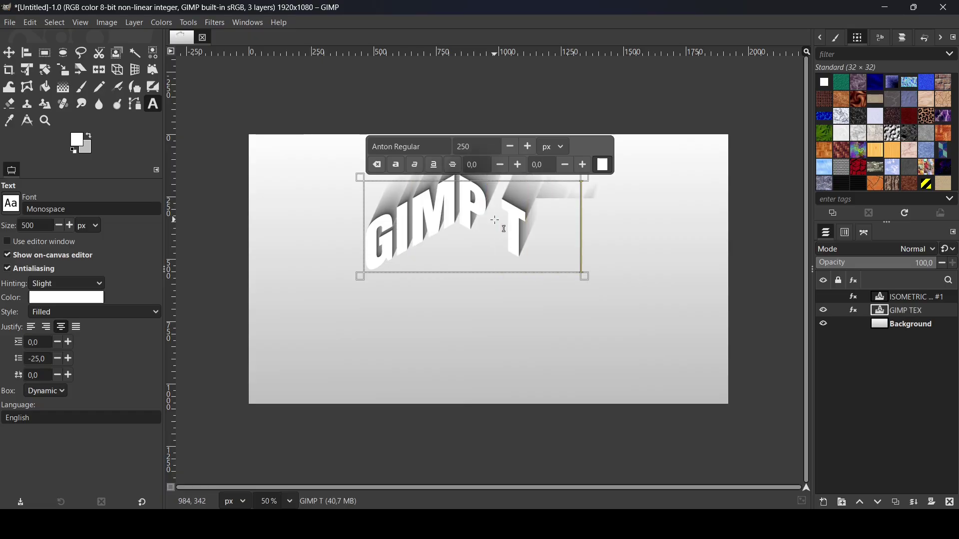
type(" EFF")
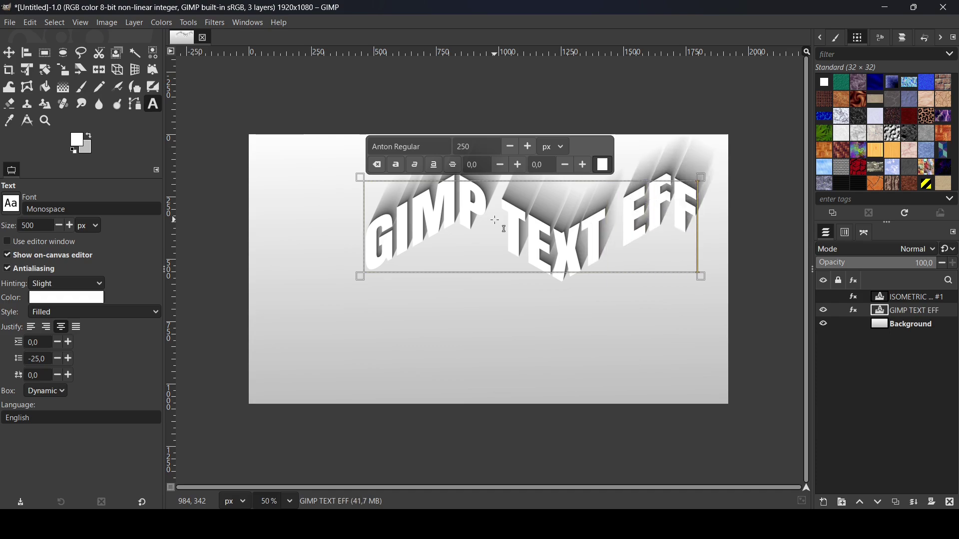
type("ECT")
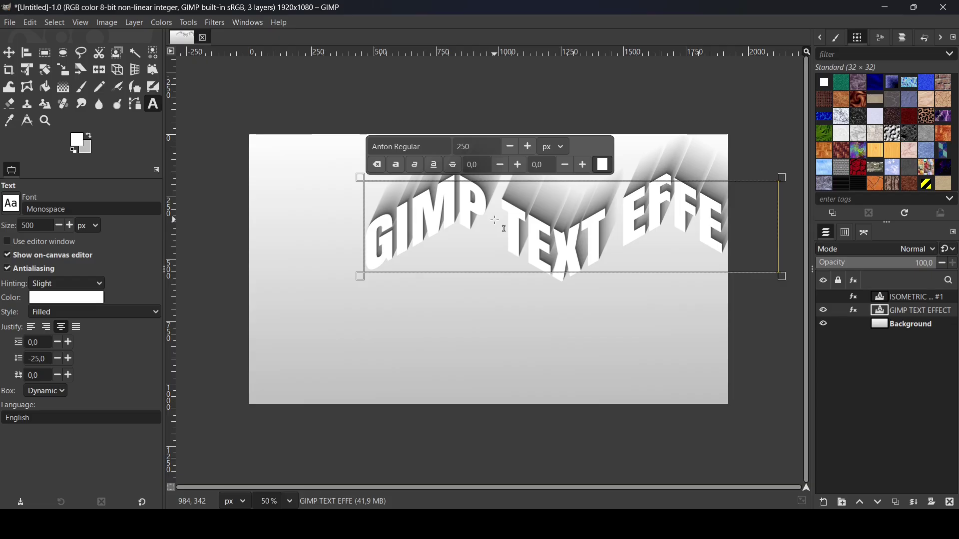
Step: Insert a line break right after the word TEXT to put EFFECT on a second line
key("Left")
key("Left")
key("Left")
key("Left")
key("Left")
key("Left")
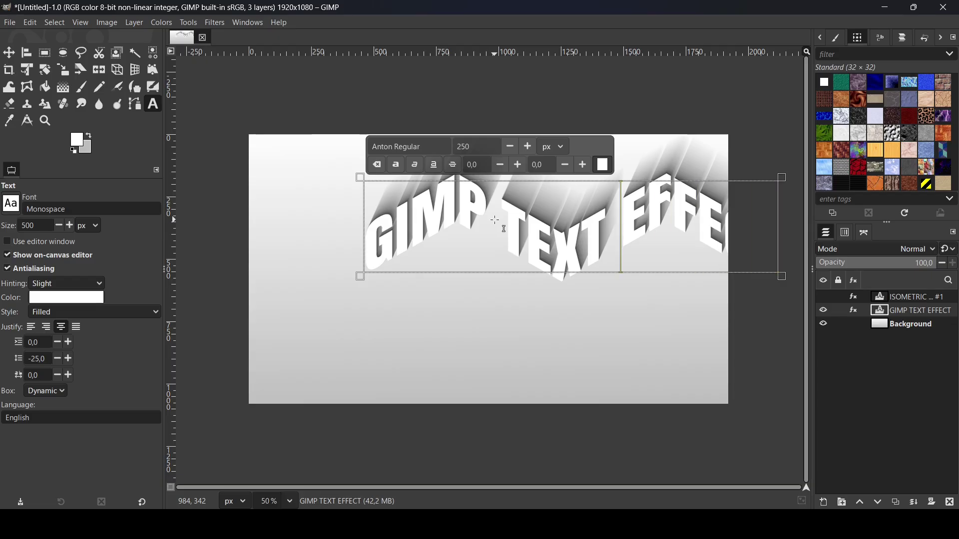
key("Left")
key("Return")
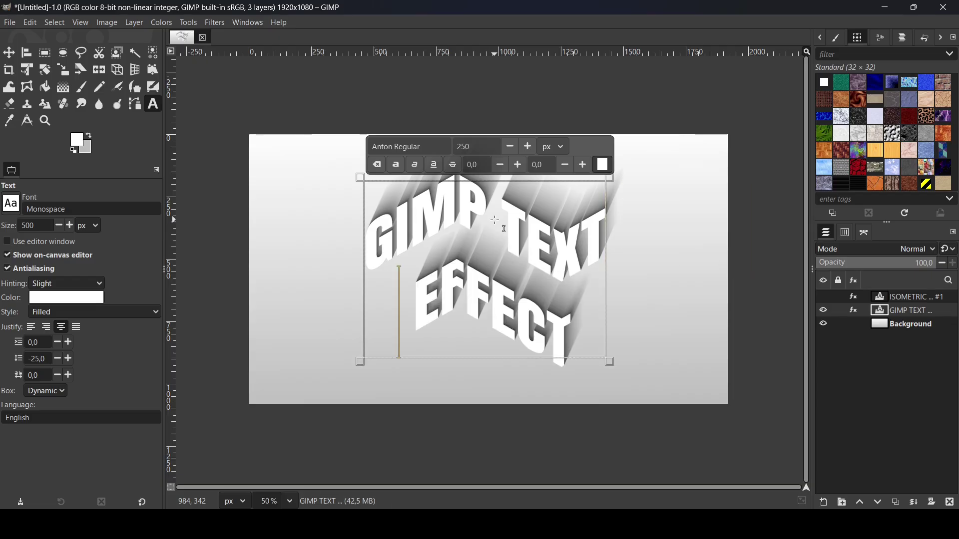
Step: Set the font size of the entire GIMP TEXT EFFECT text to 300 px
triple_click(501, 213)
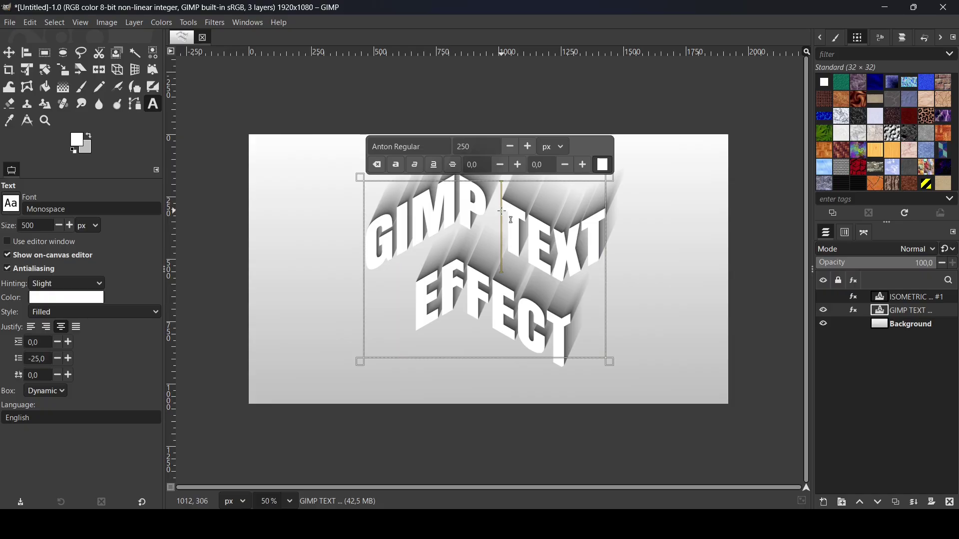
key("ctrl+a")
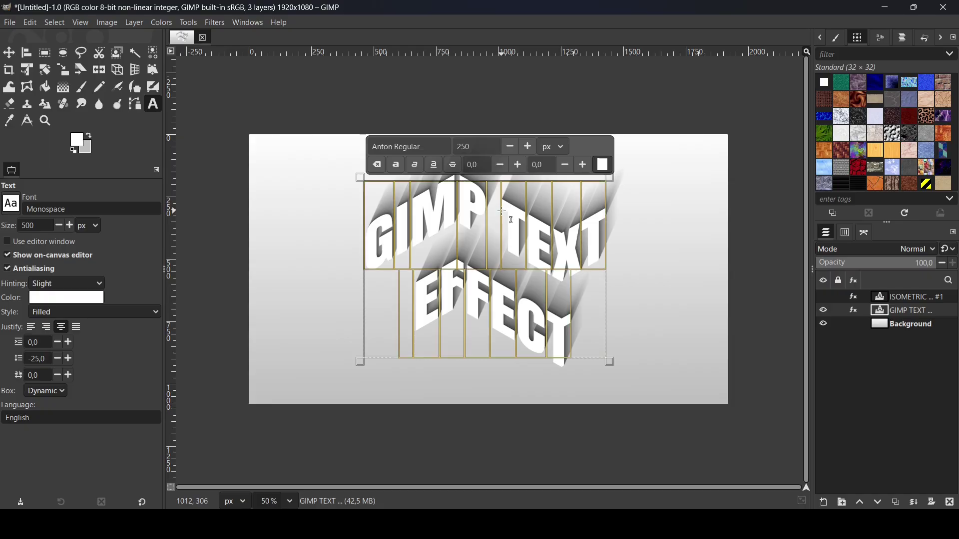
double_click(477, 147)
type("300")
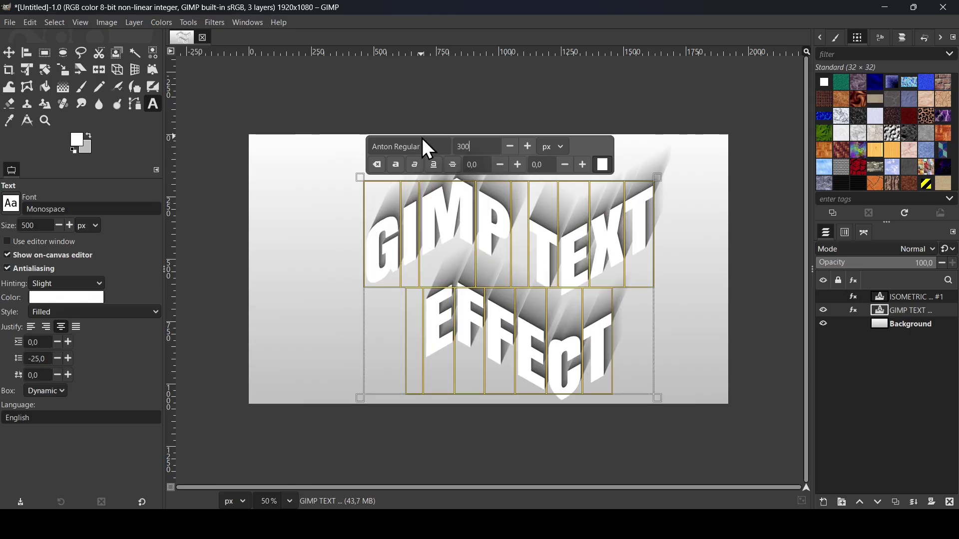
Step: Try the Poppins Black font on the whole text and switch back to Anton Regular
triple_click(405, 146)
type("POP")
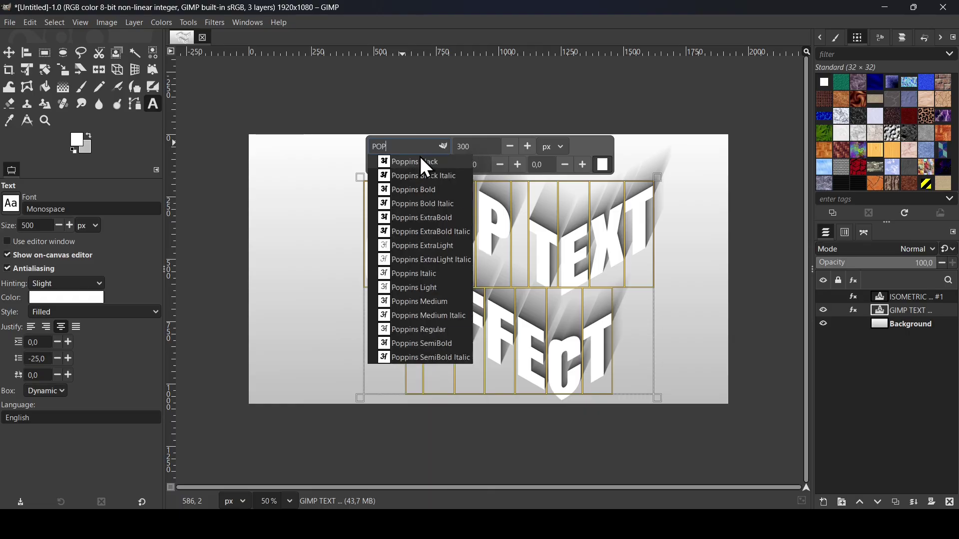
left_click(420, 161)
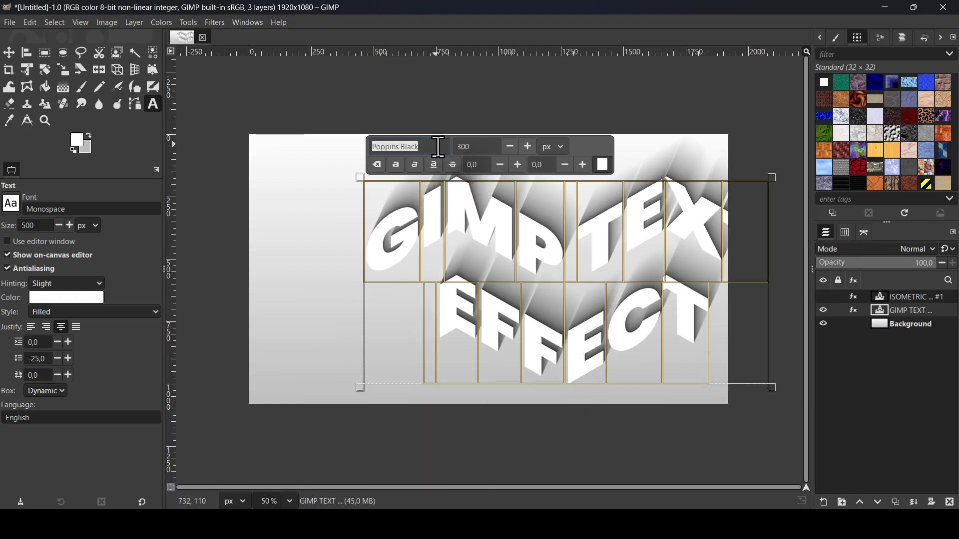
key("BackSpace")
type("ANT")
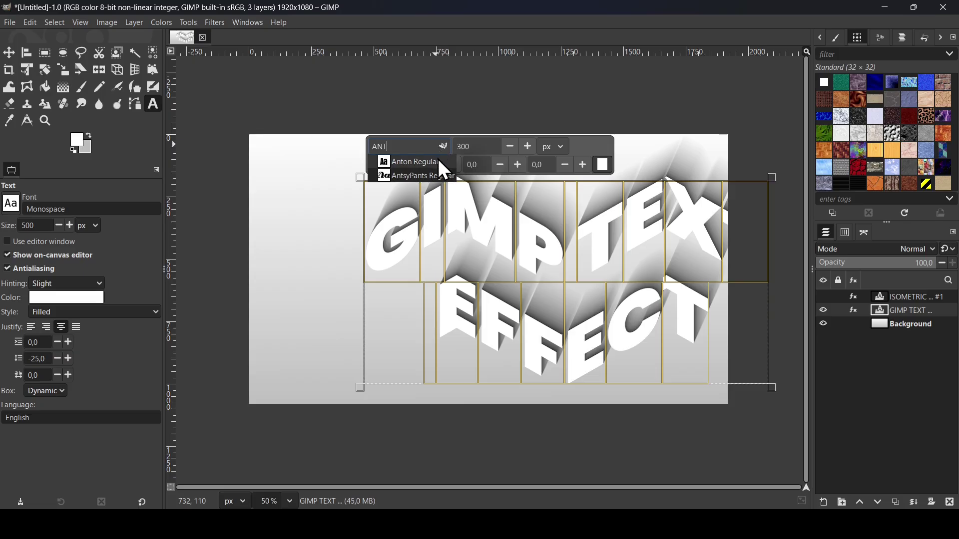
left_click(437, 161)
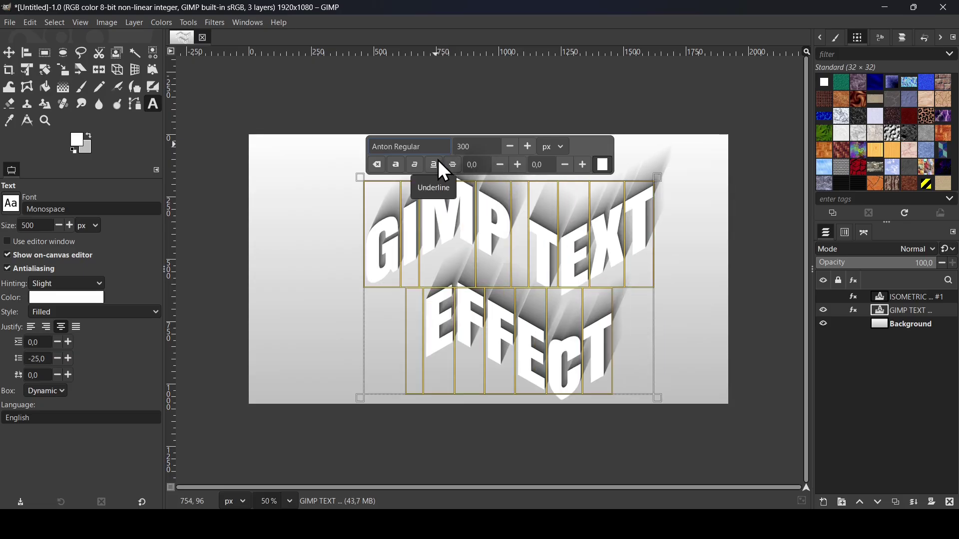
Step: Center the GIMP TEXT EFFECT layer horizontally and vertically relative to the image with the Align and Distribute tool
left_click(9, 53)
left_click(28, 54)
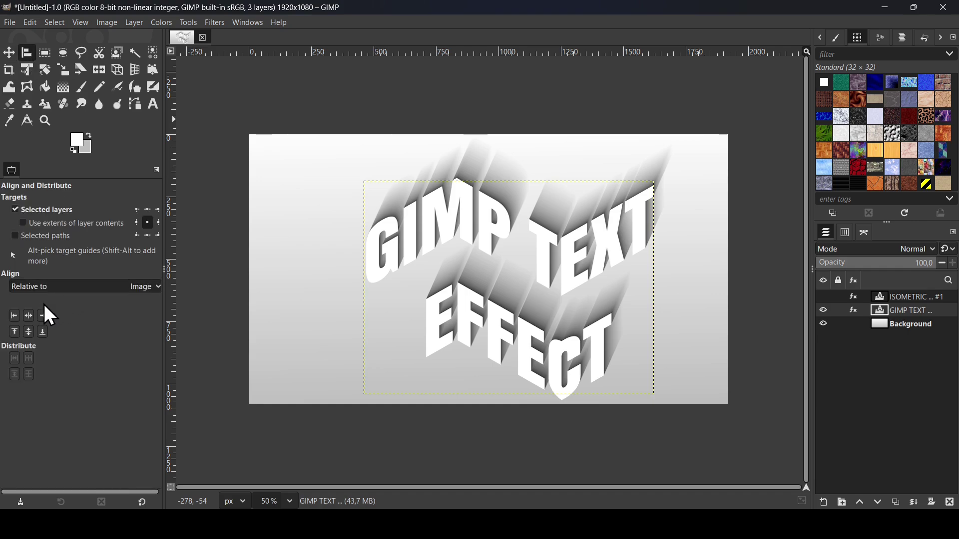
left_click(25, 319)
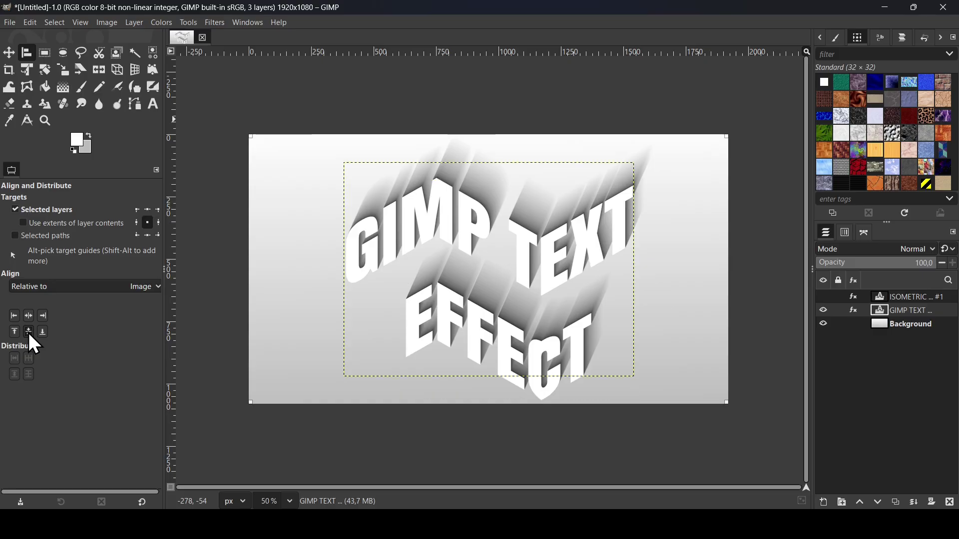
left_click(28, 333)
left_click(561, 317)
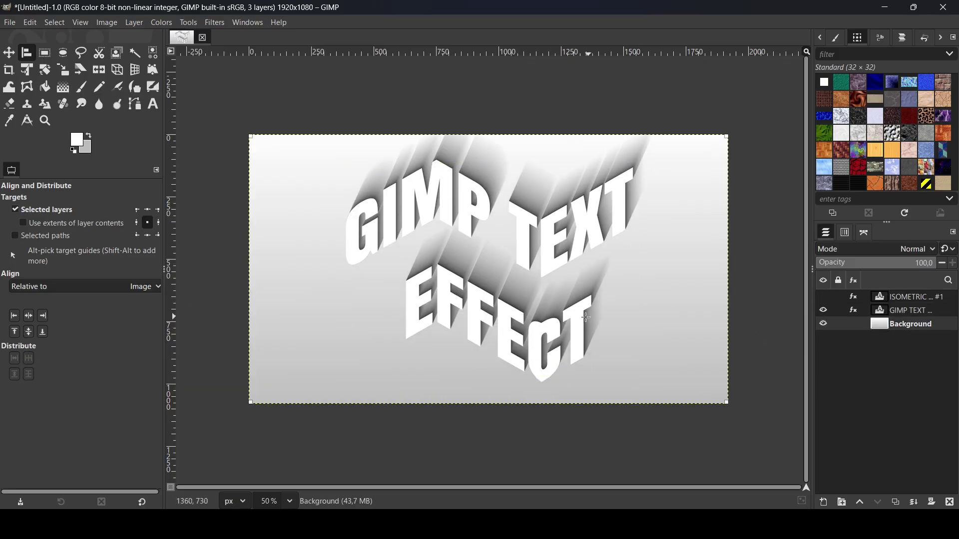
Step: Hide the GIMP TEXT EFFECT layer, then show and select the ISOMETRIC TEXT #1 copy
left_click(824, 310)
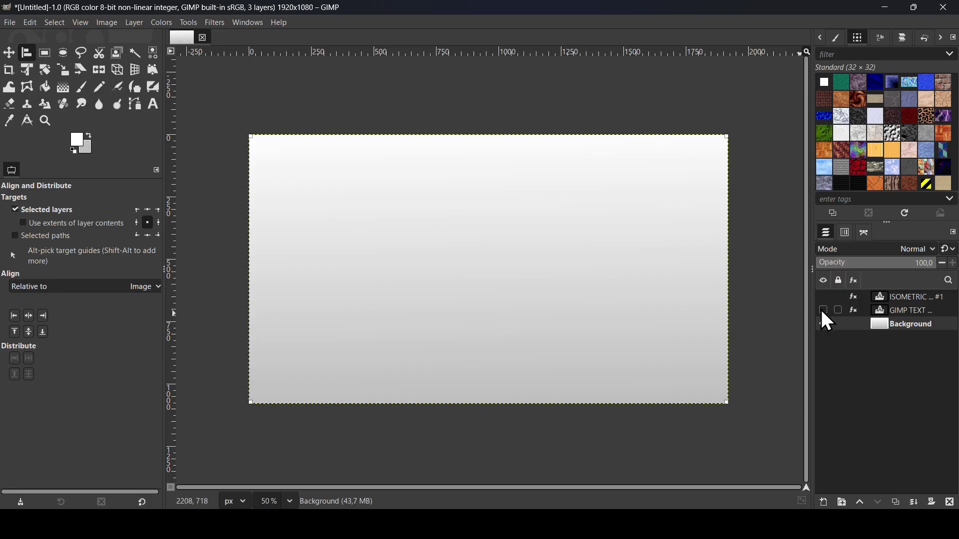
left_click(823, 297)
left_click(898, 295)
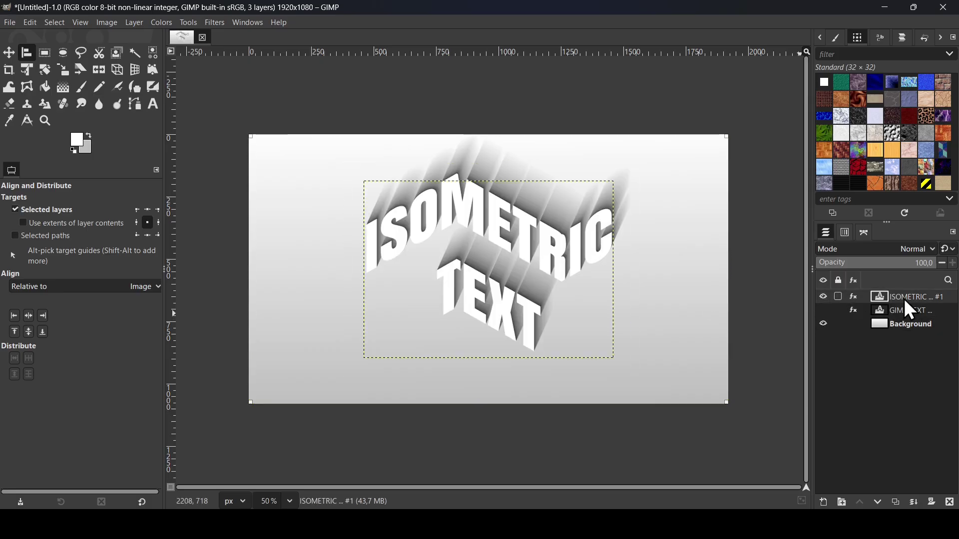